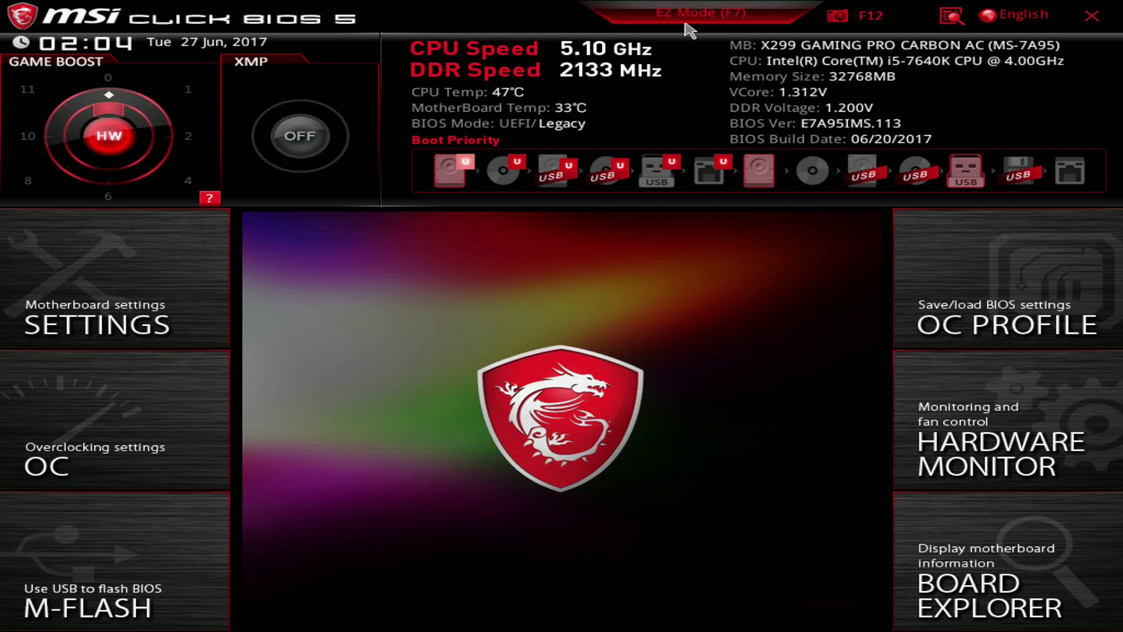
Step: Switch to EZ Mode, flip Game Boost between HW and SW, and open the Game Boost stages help
click(725, 16)
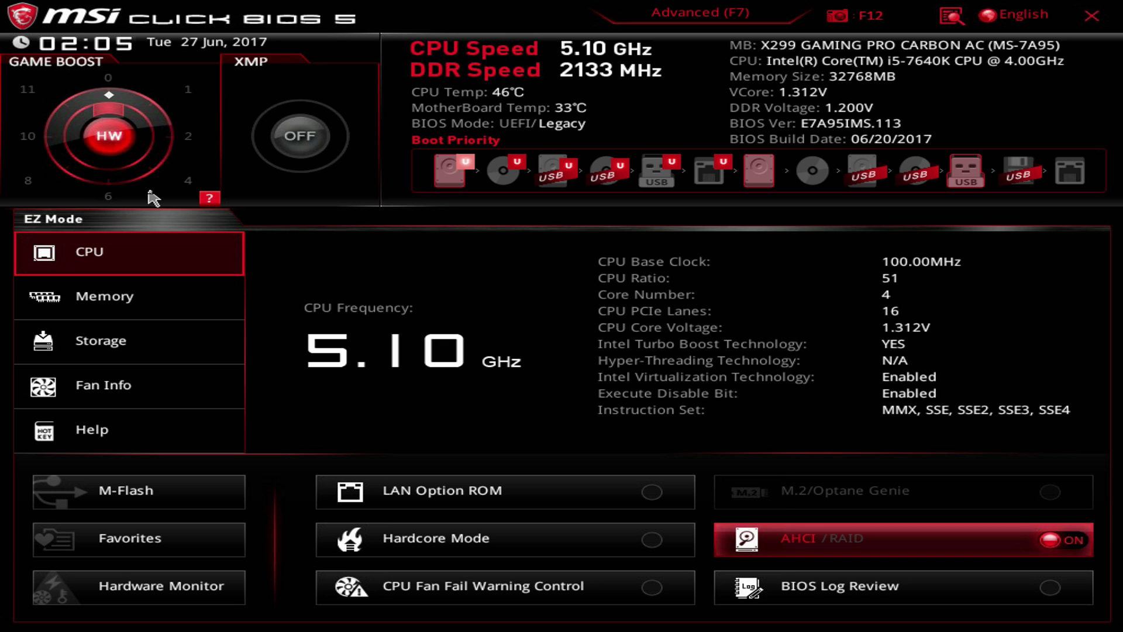
click(118, 138)
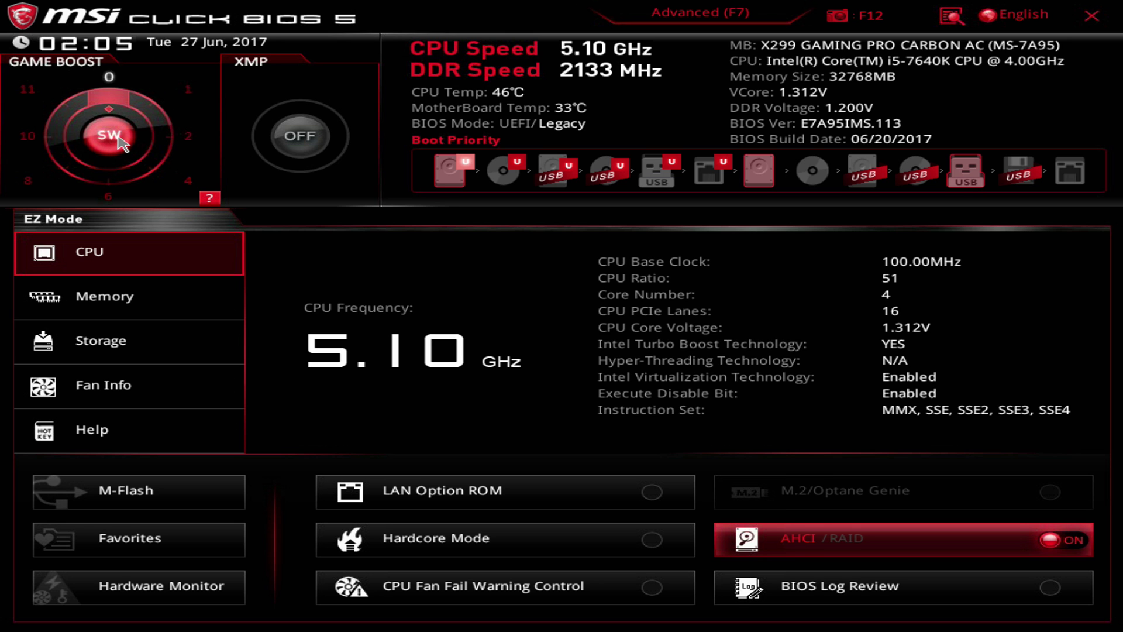
click(120, 139)
click(121, 142)
click(122, 142)
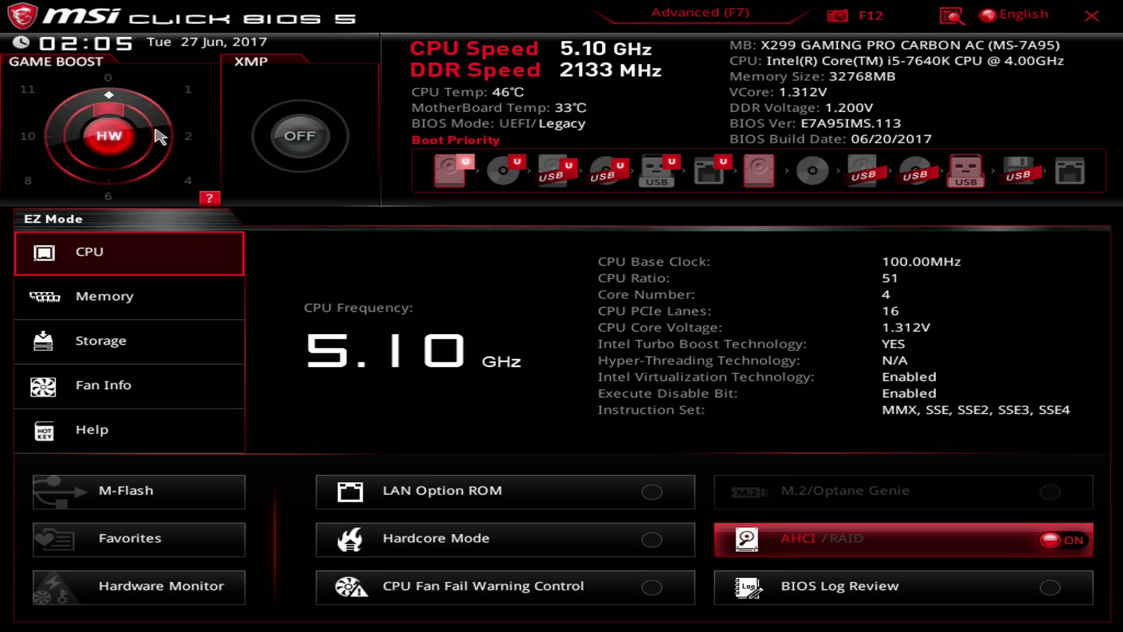
click(209, 198)
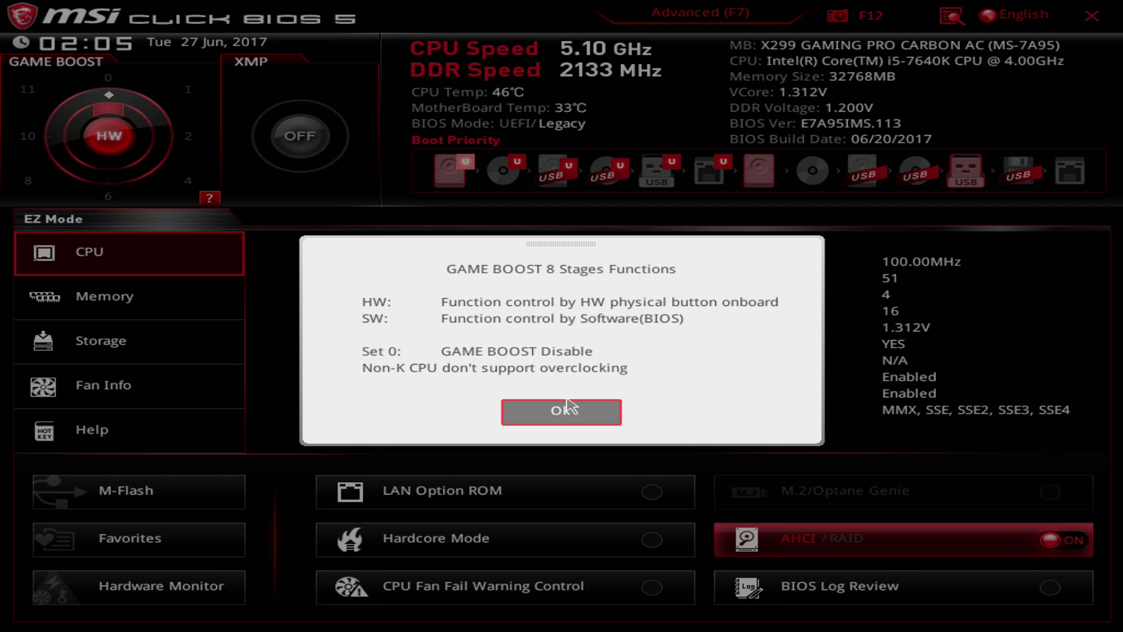
Step: Close the help, turn XMP on, and raise Game Boost to 4 before returning it to 0/HW
click(595, 412)
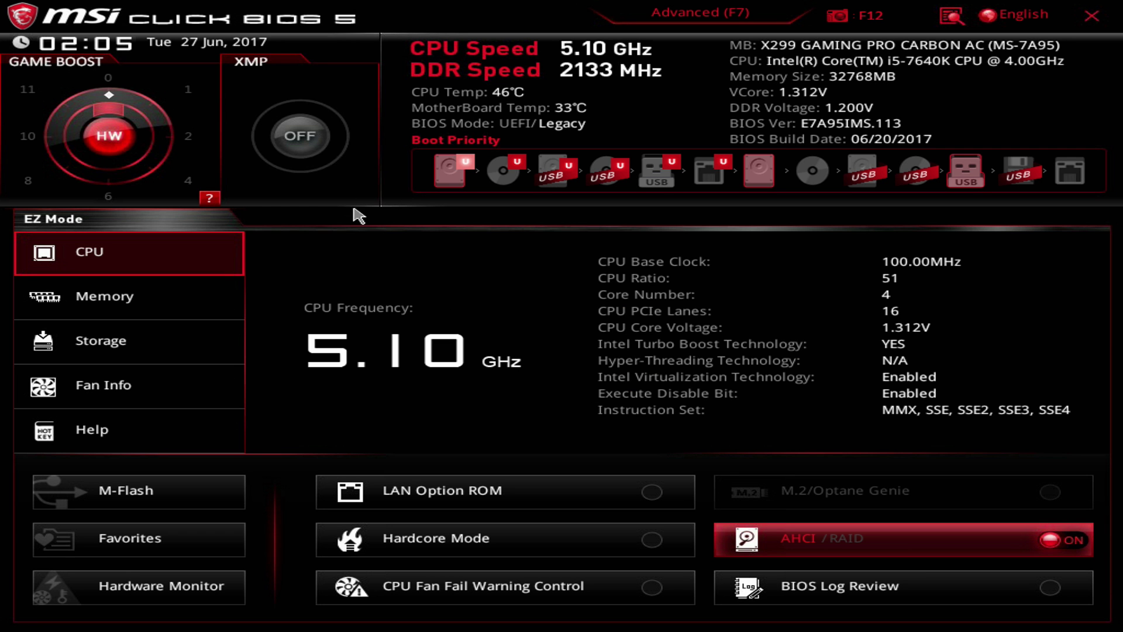
click(314, 145)
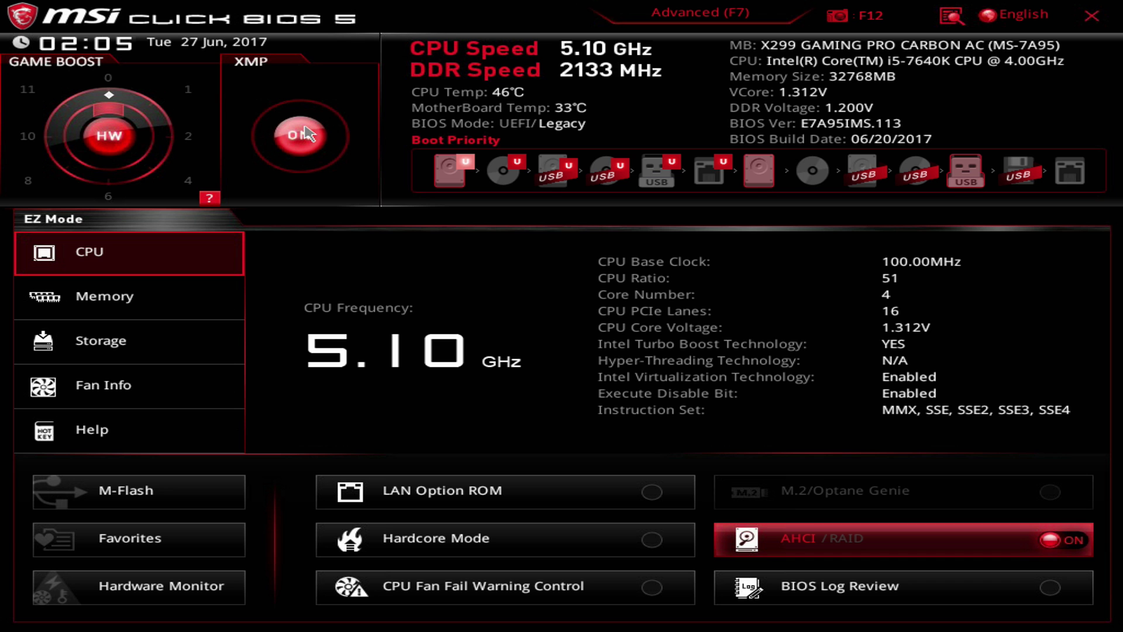
click(110, 107)
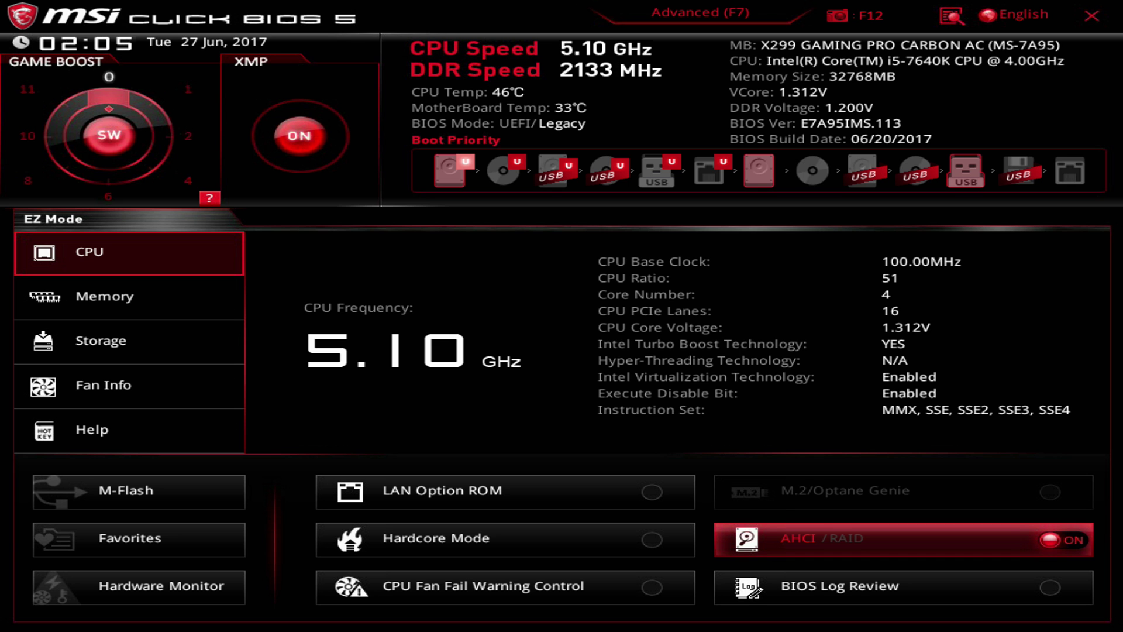
click(149, 166)
click(163, 136)
click(155, 105)
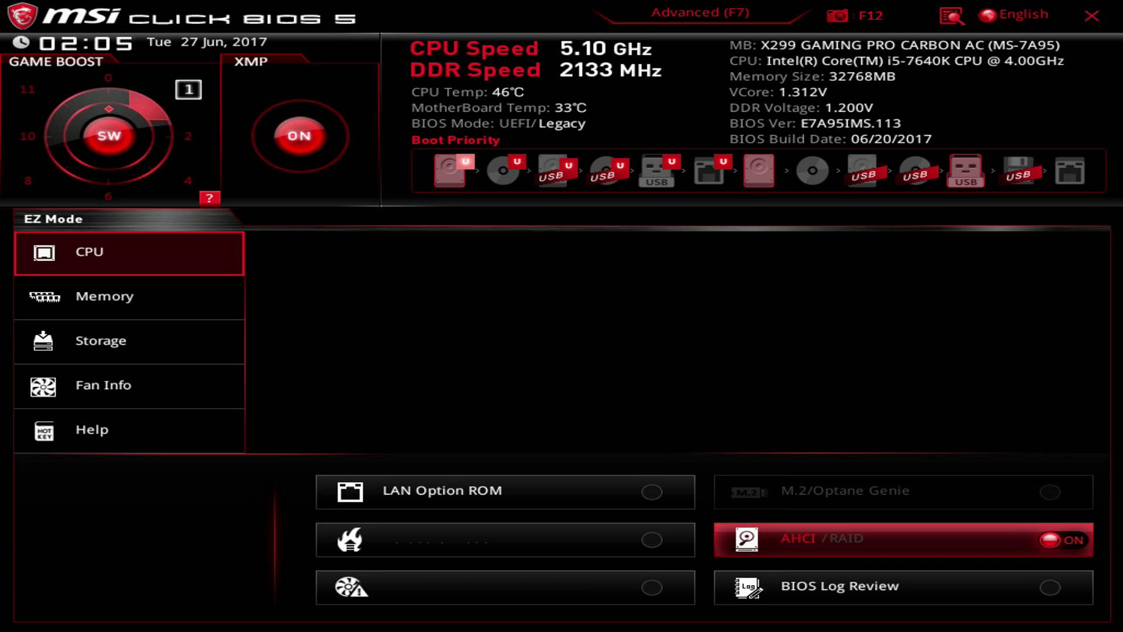
click(110, 108)
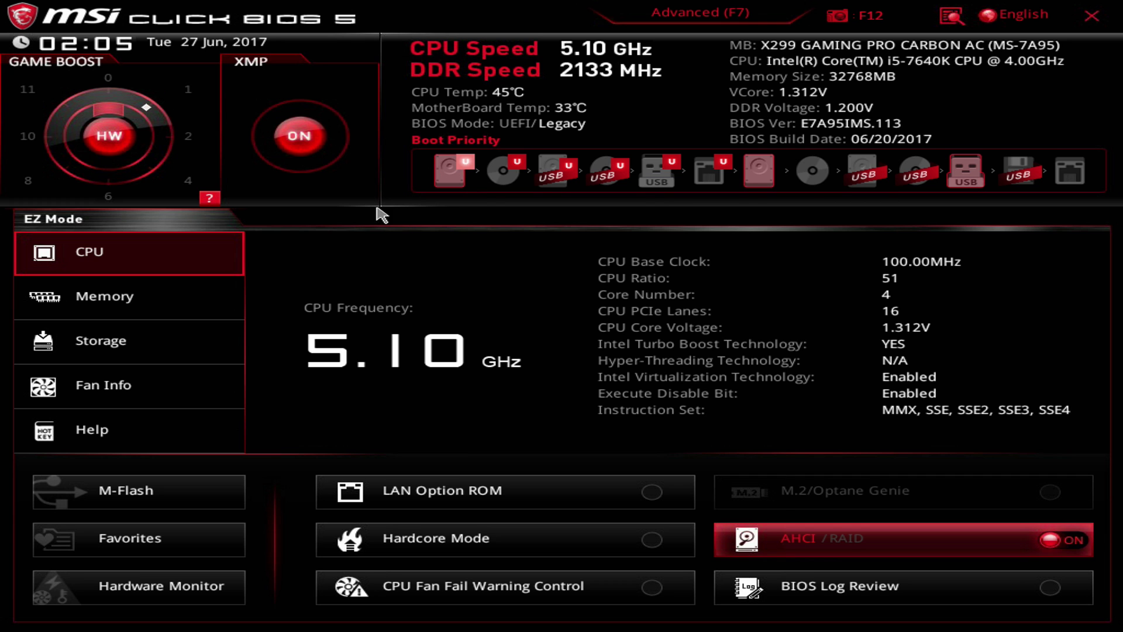
Step: Return to Advanced mode, review the OC settings including CPU PEG/DMI Clock, then open the Hardware Monitor
click(714, 14)
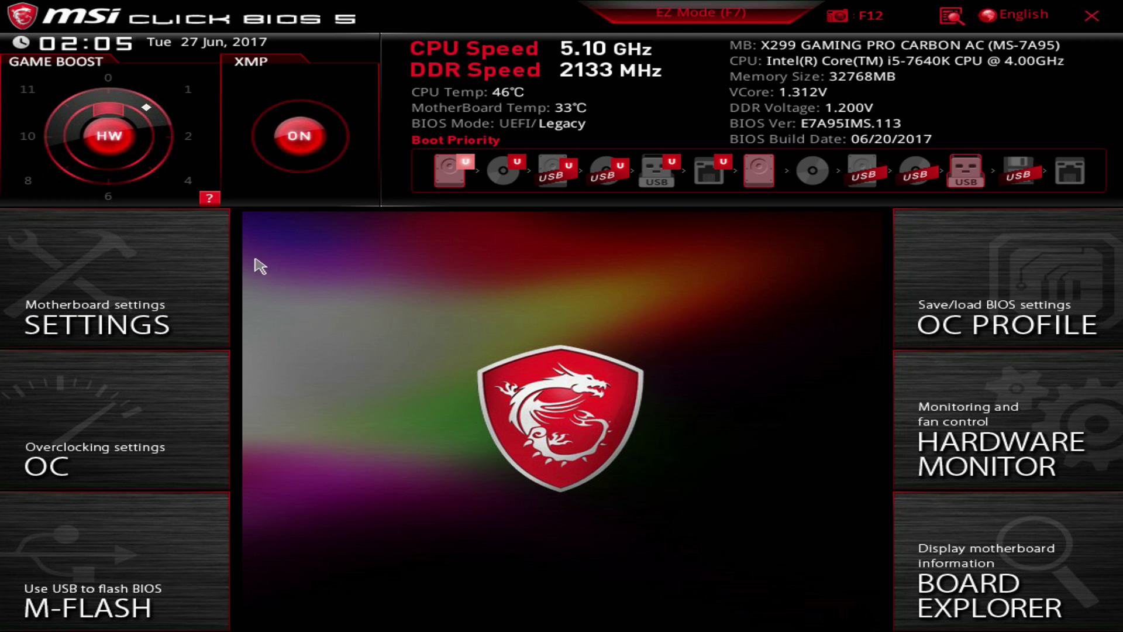
click(178, 284)
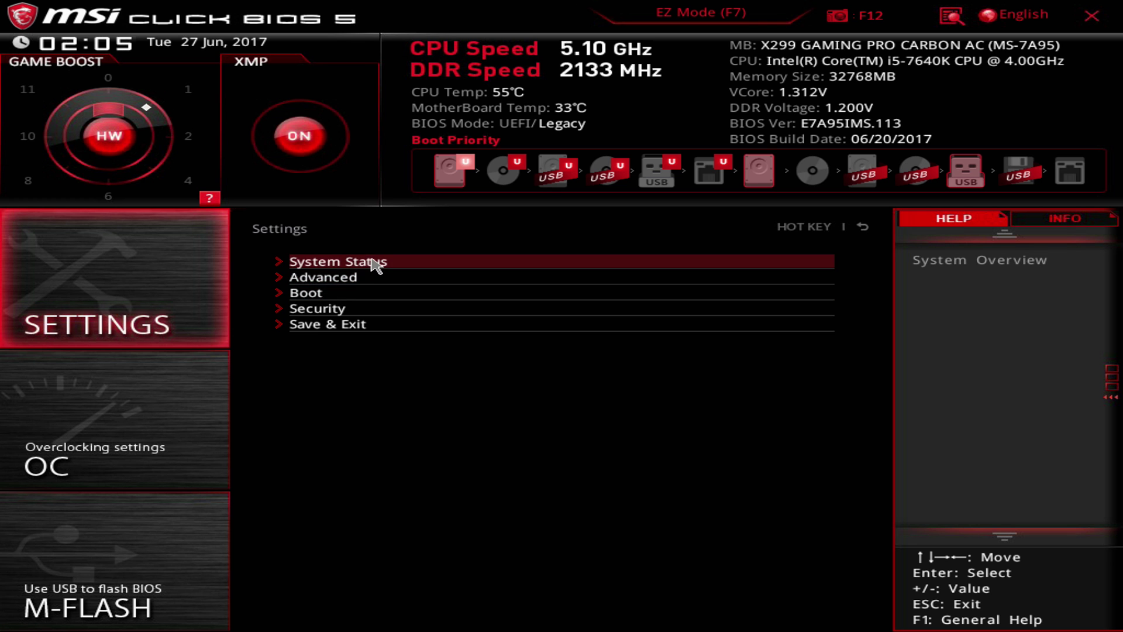
click(202, 403)
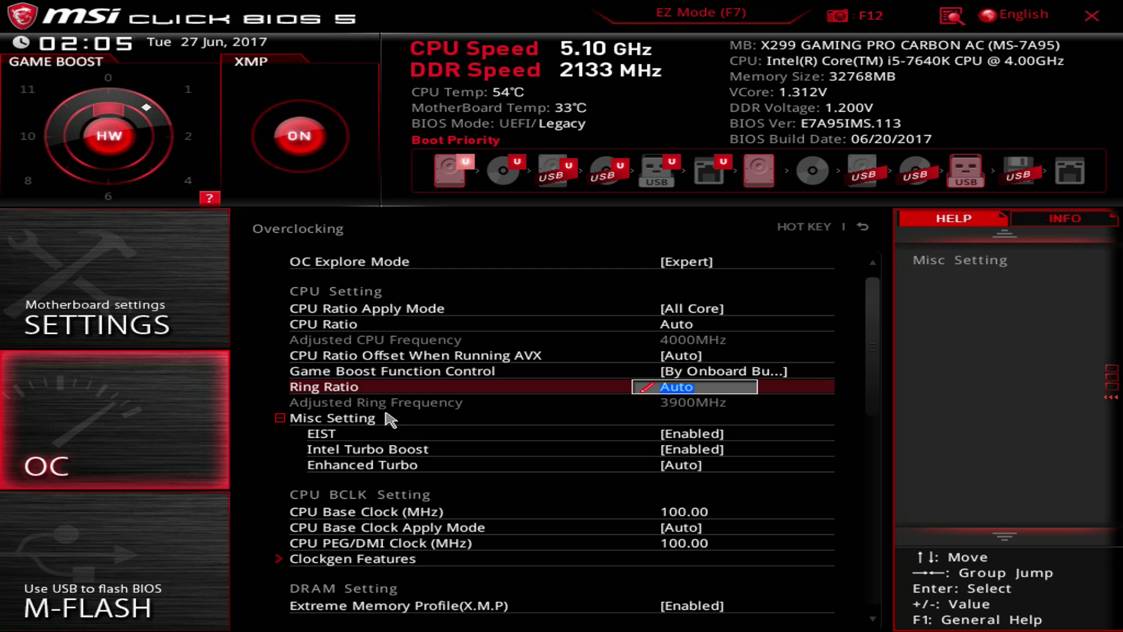
click(316, 542)
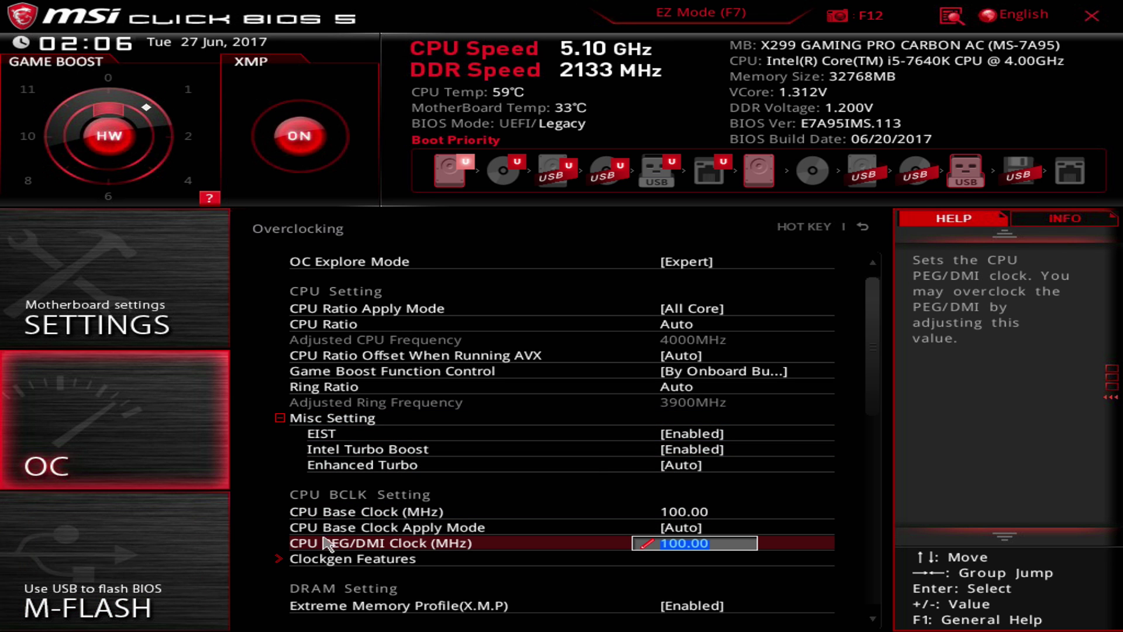
mouse_move(1117, 380)
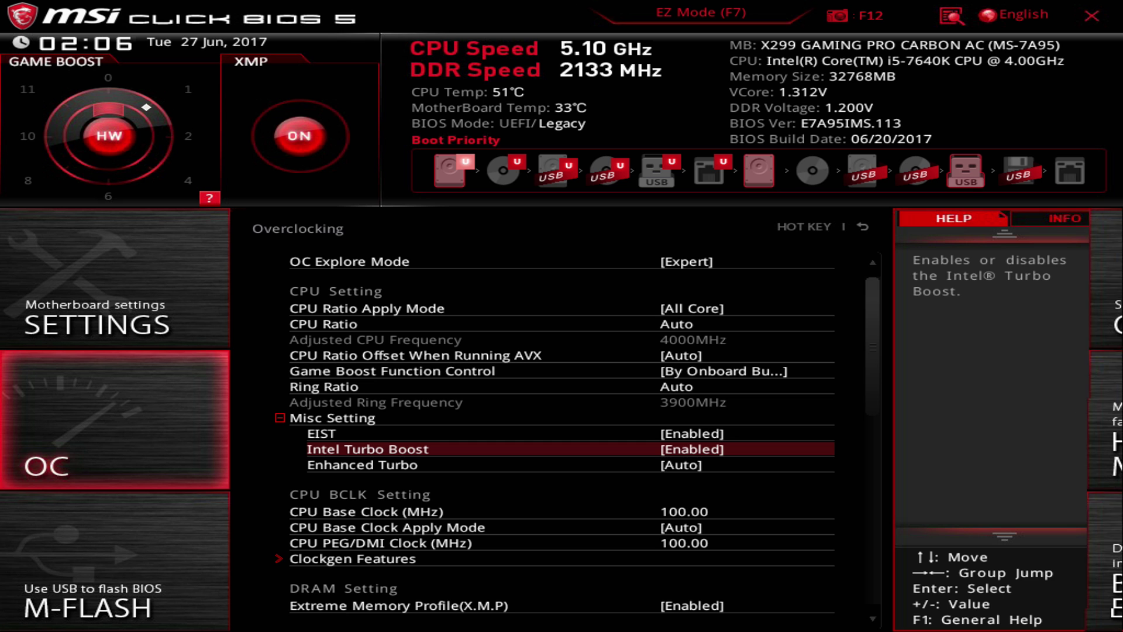
click(1071, 410)
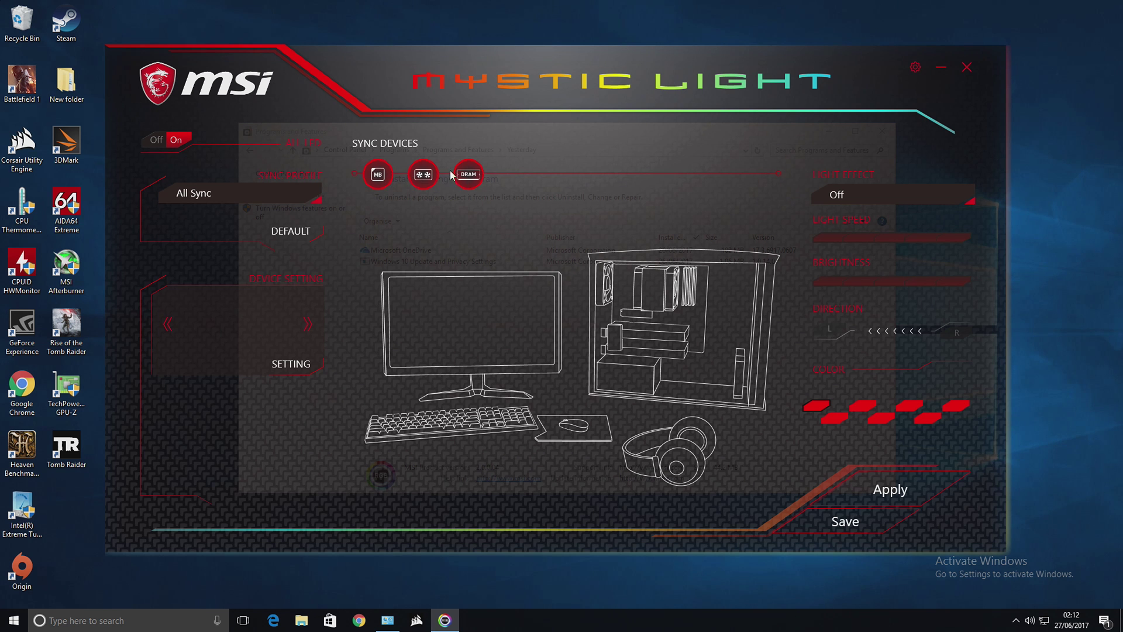
Step: Set the light effect to Breathing and add green and blue as custom colours
click(889, 194)
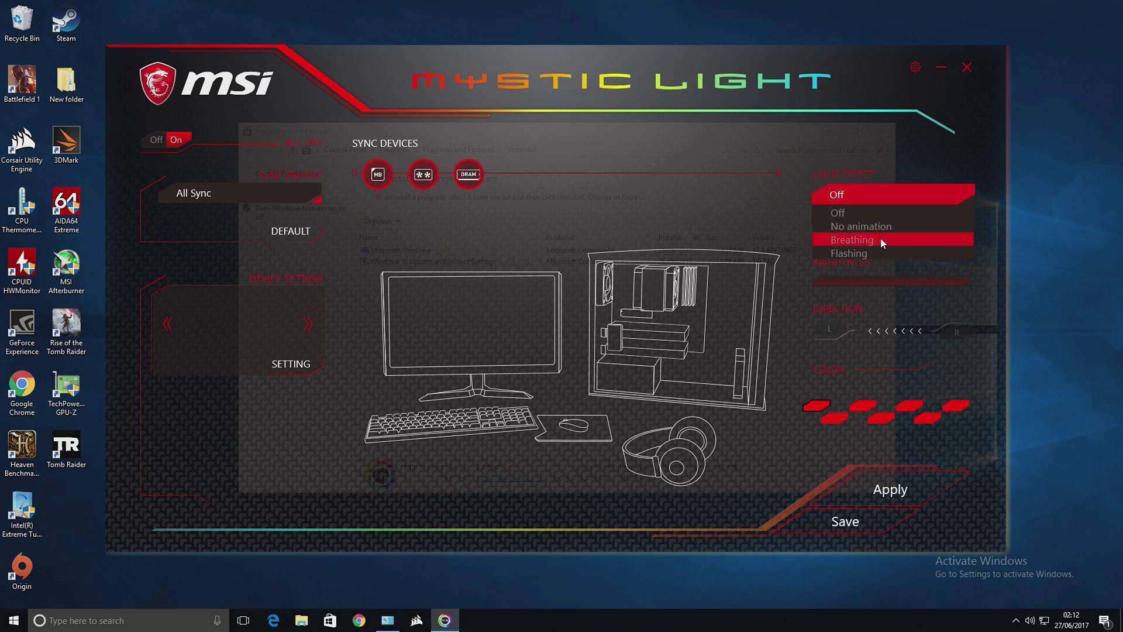
click(854, 238)
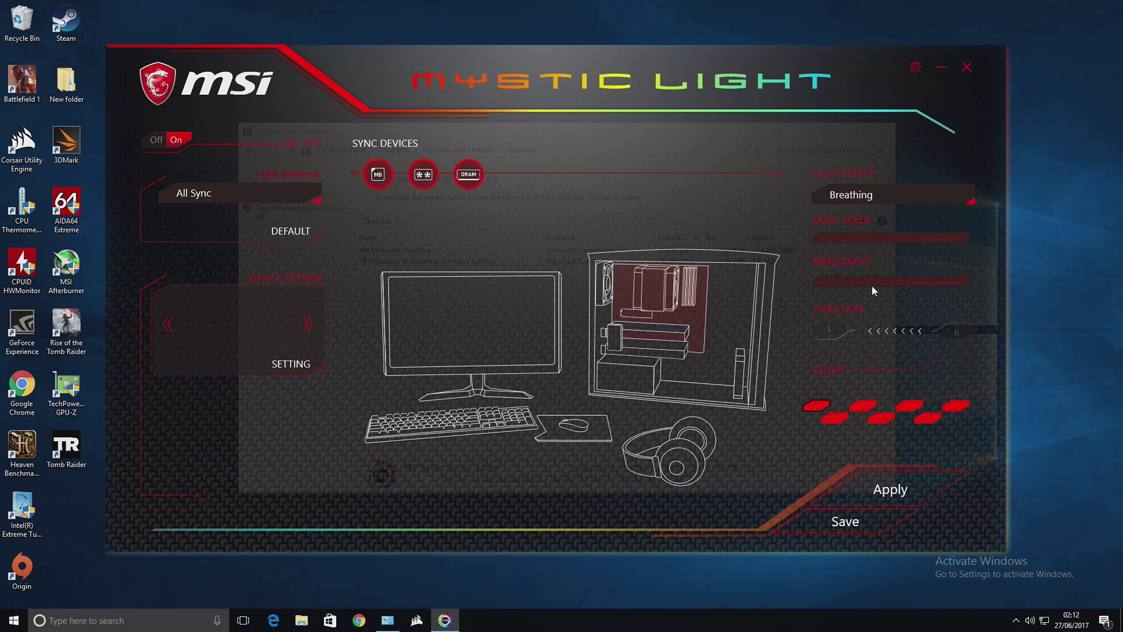
click(821, 407)
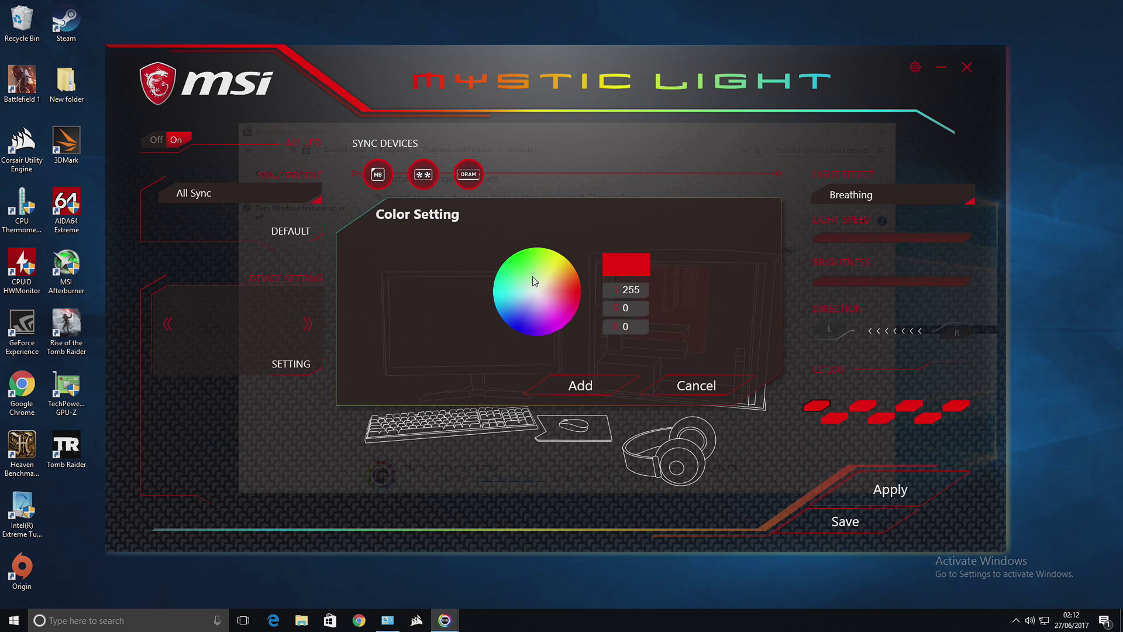
click(580, 386)
click(920, 194)
click(835, 417)
click(518, 323)
Step: Add yellow-green, magenta, cyan and white to the custom colours
click(580, 385)
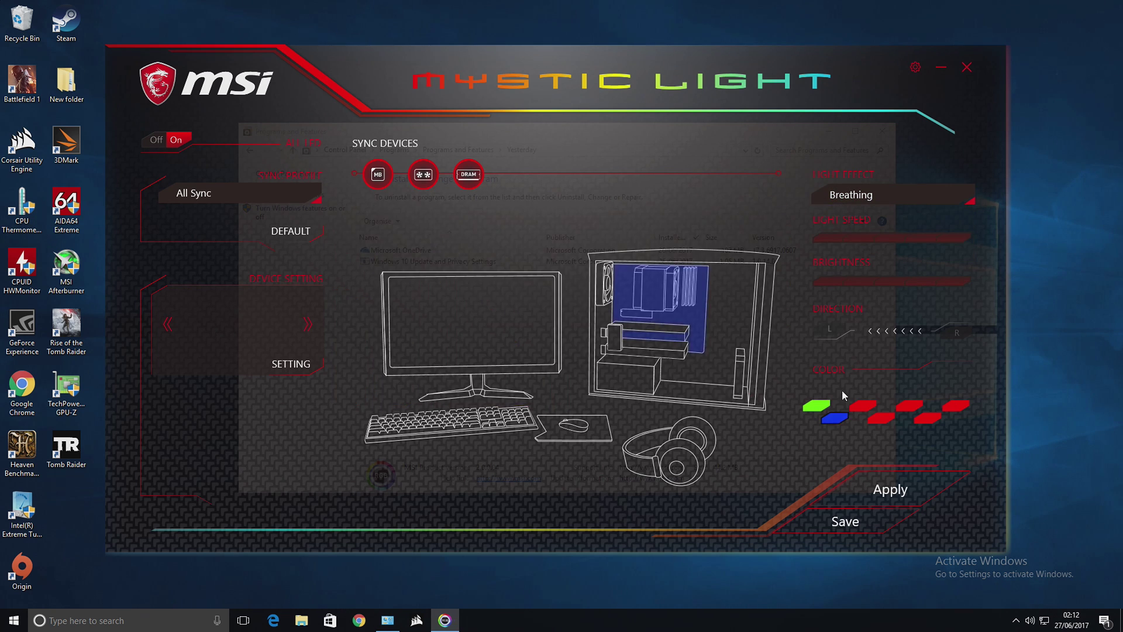
click(817, 405)
click(552, 254)
click(580, 385)
click(909, 405)
click(496, 279)
click(580, 385)
click(927, 416)
click(472, 289)
click(580, 385)
click(957, 408)
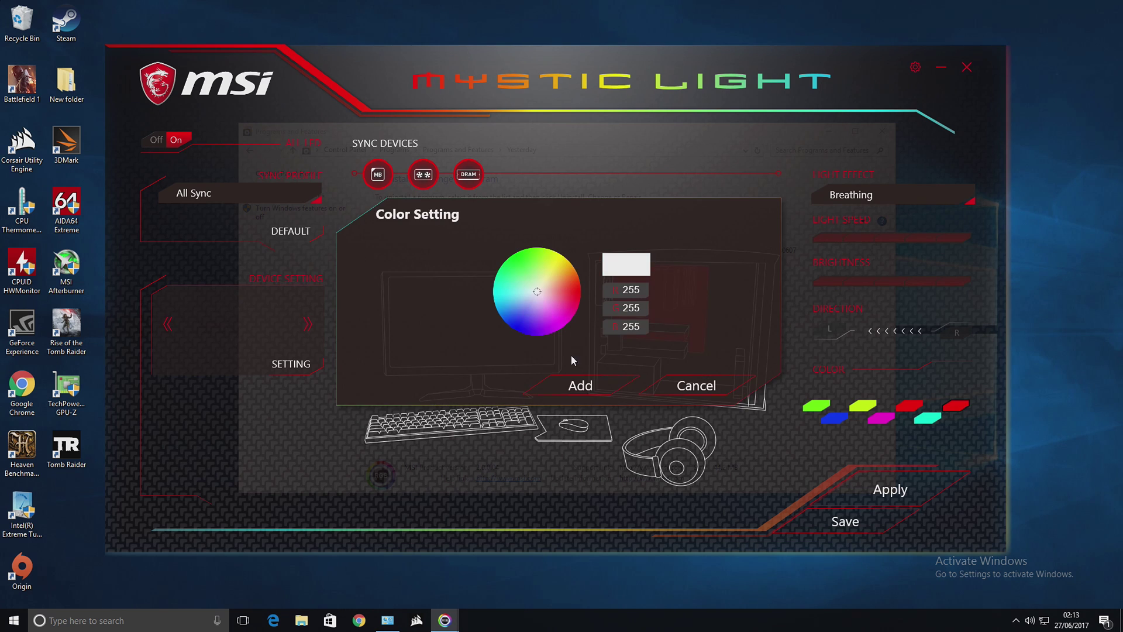
click(580, 386)
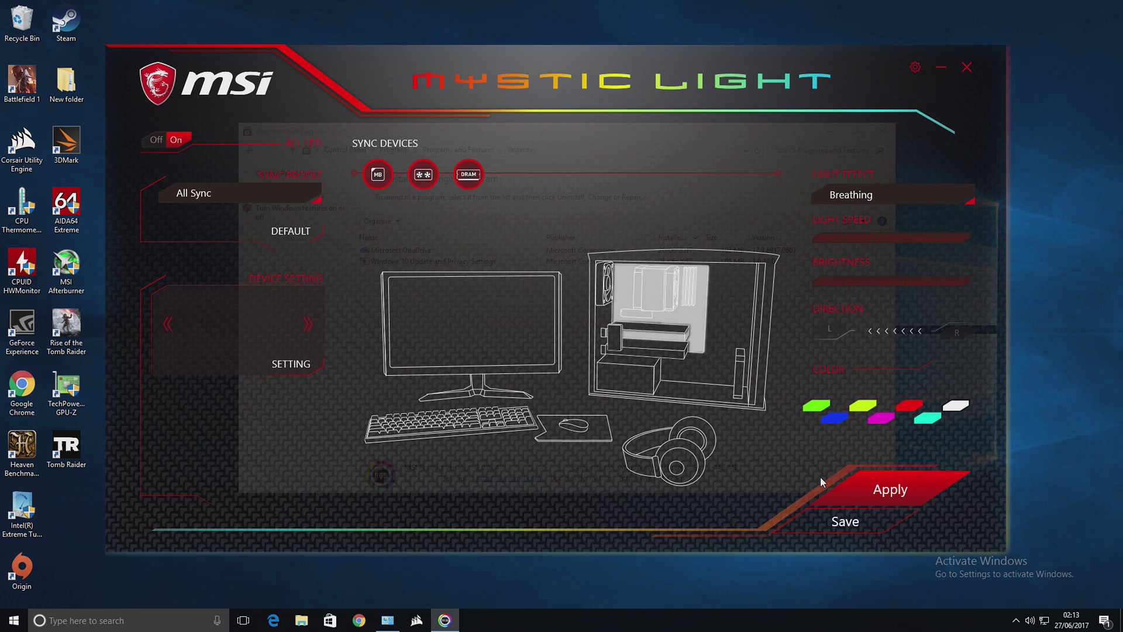
Step: Switch the All Sync light effect from Breathing to Flashing
click(851, 194)
click(889, 250)
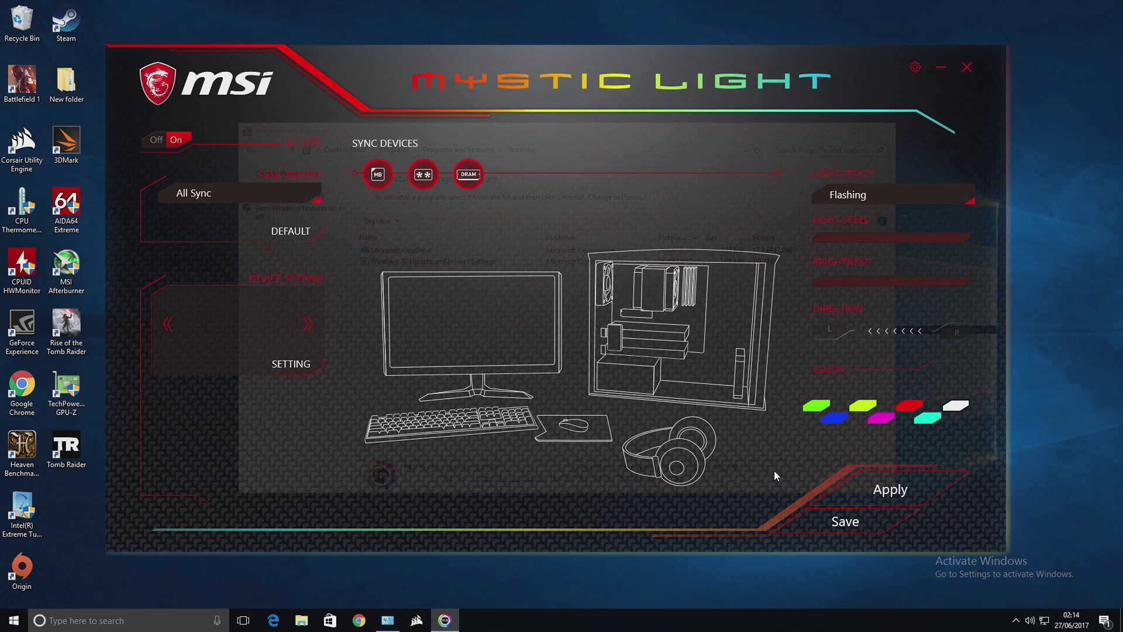